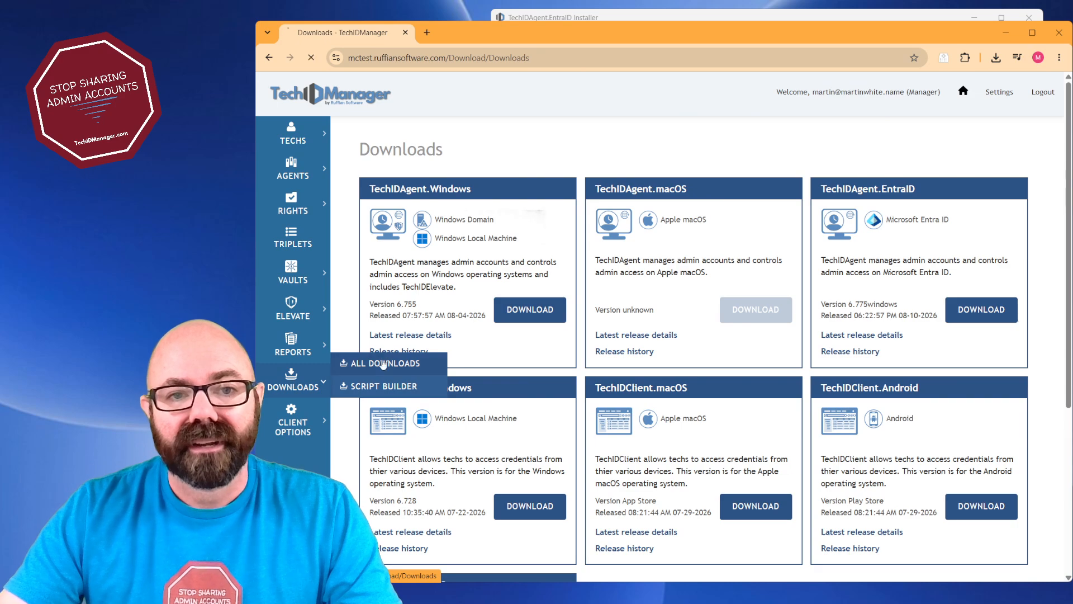
View all downloads in the portal, and switch to TechIDAgent.EntraID Installer to compare its base install and tenant linking pages
click(381, 363)
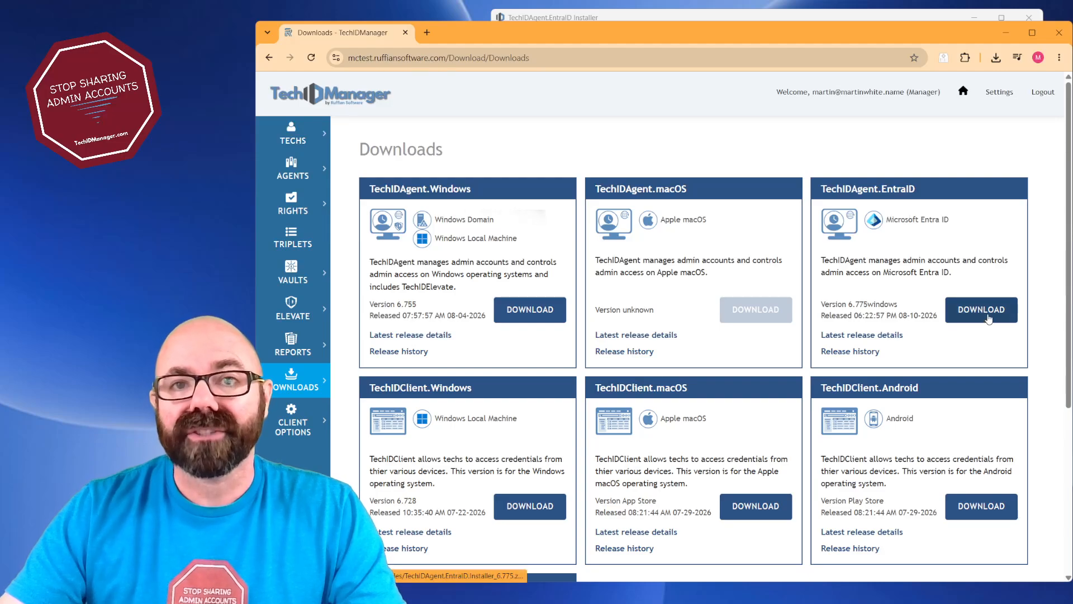
click(814, 18)
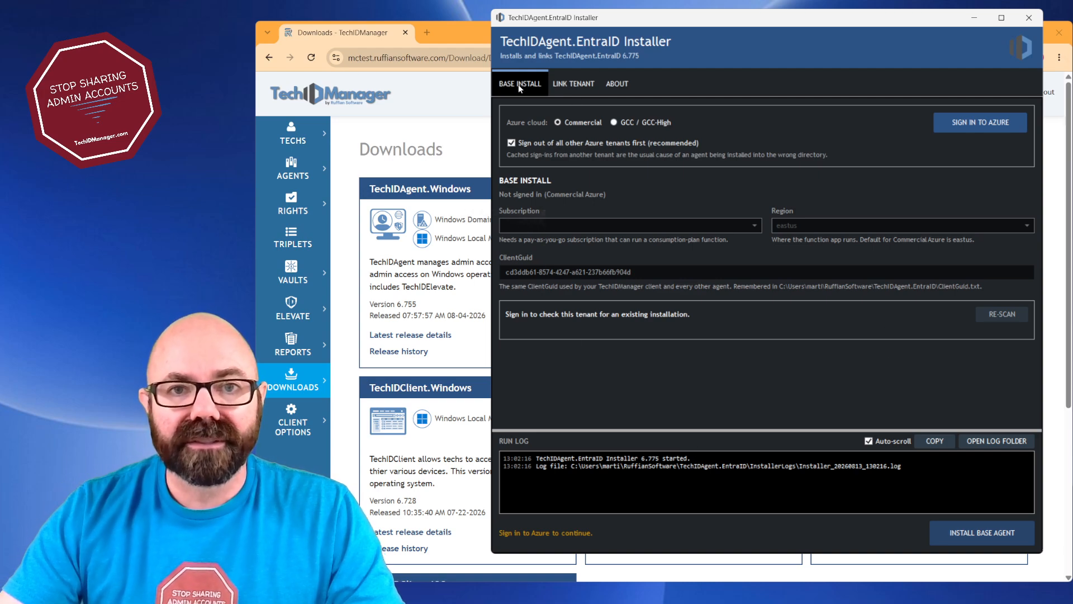
click(585, 87)
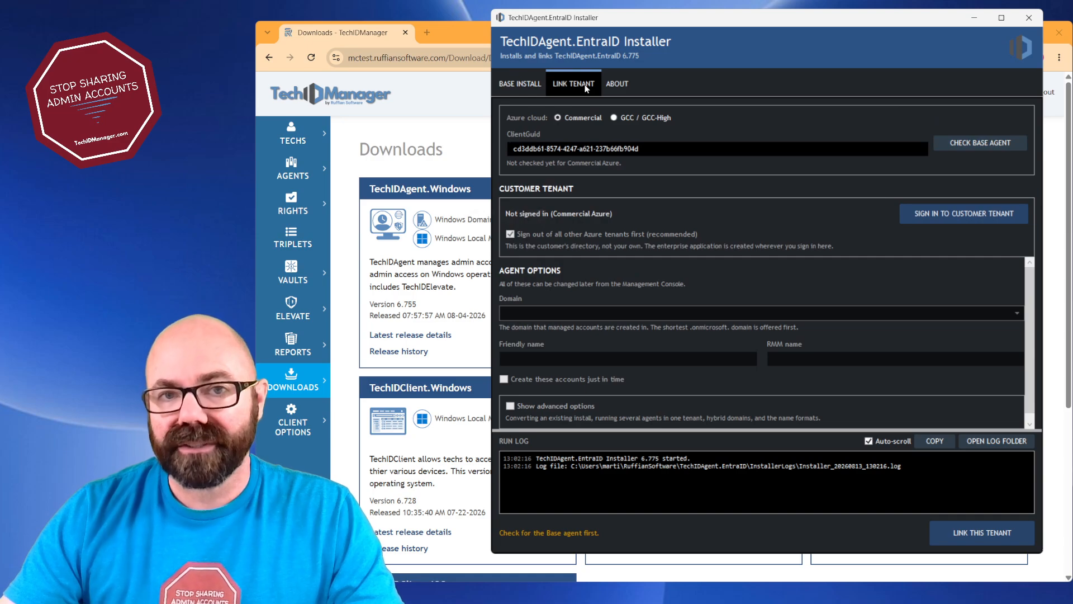
click(521, 86)
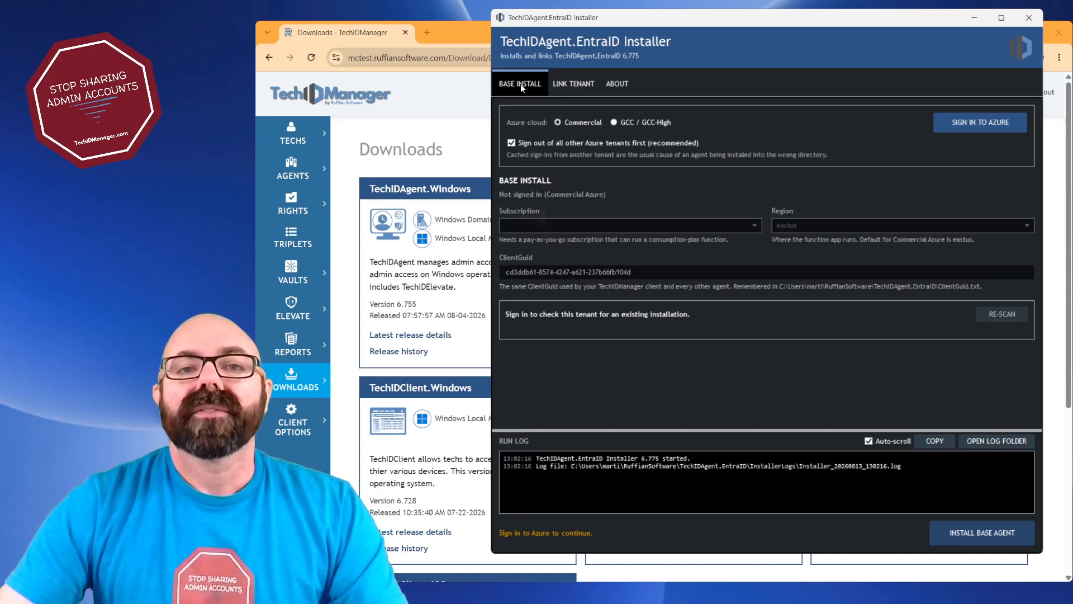
click(561, 87)
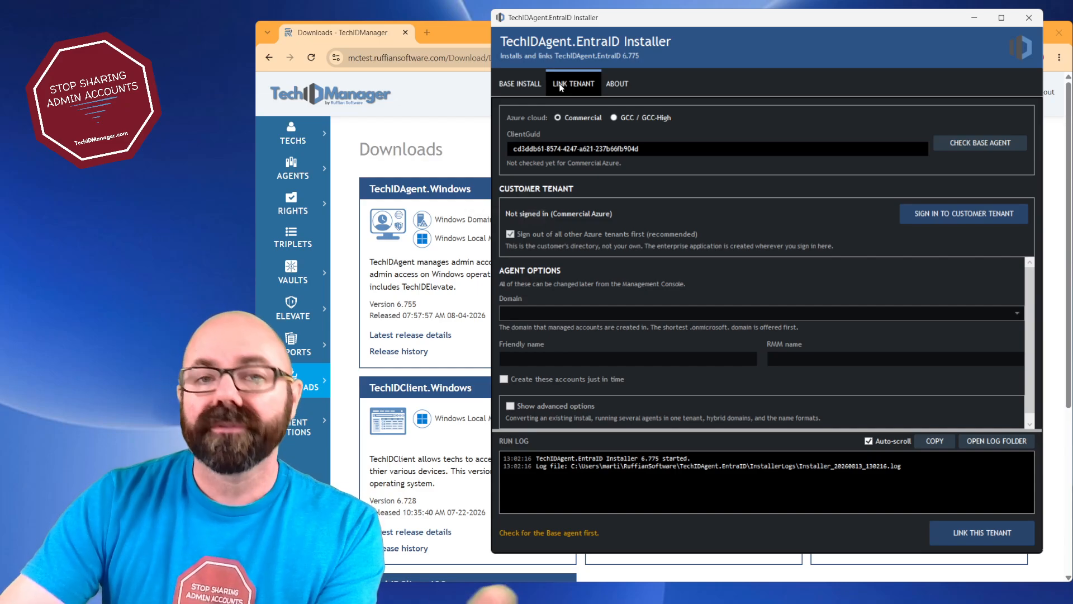
click(526, 84)
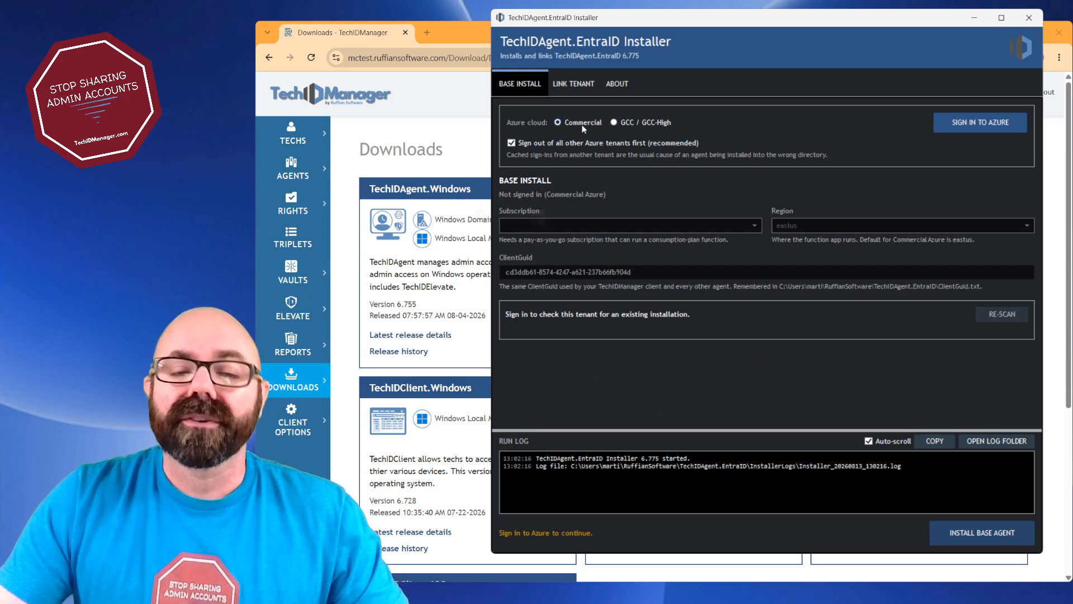
Sign in to Commercial Azure with the ruffiansoftware.com work account and select techidmgr06261428rg as the existing installation to update
click(646, 128)
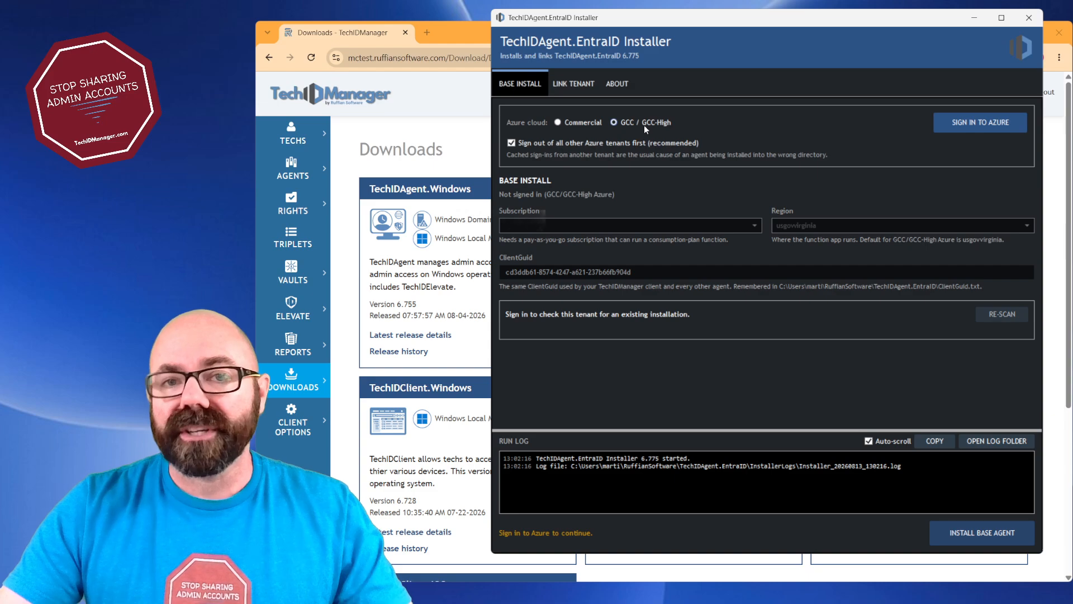
click(578, 122)
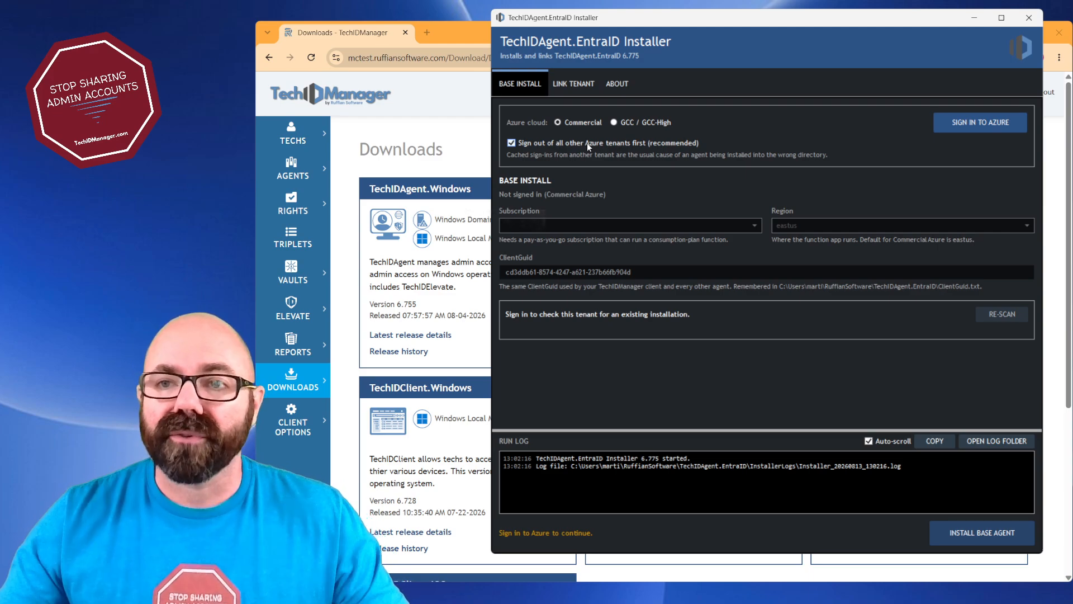
click(983, 128)
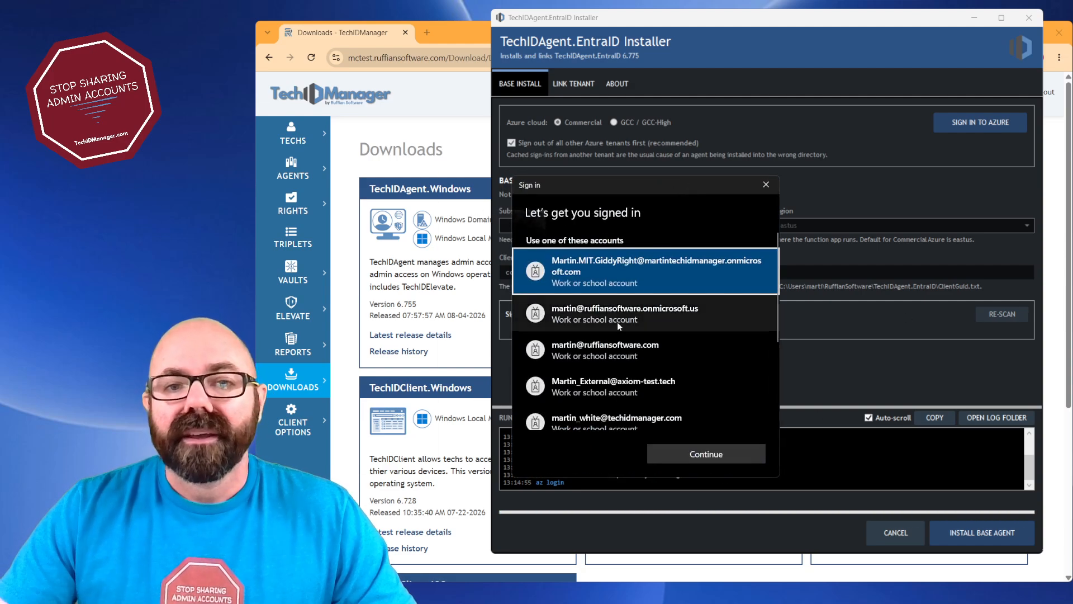
click(629, 347)
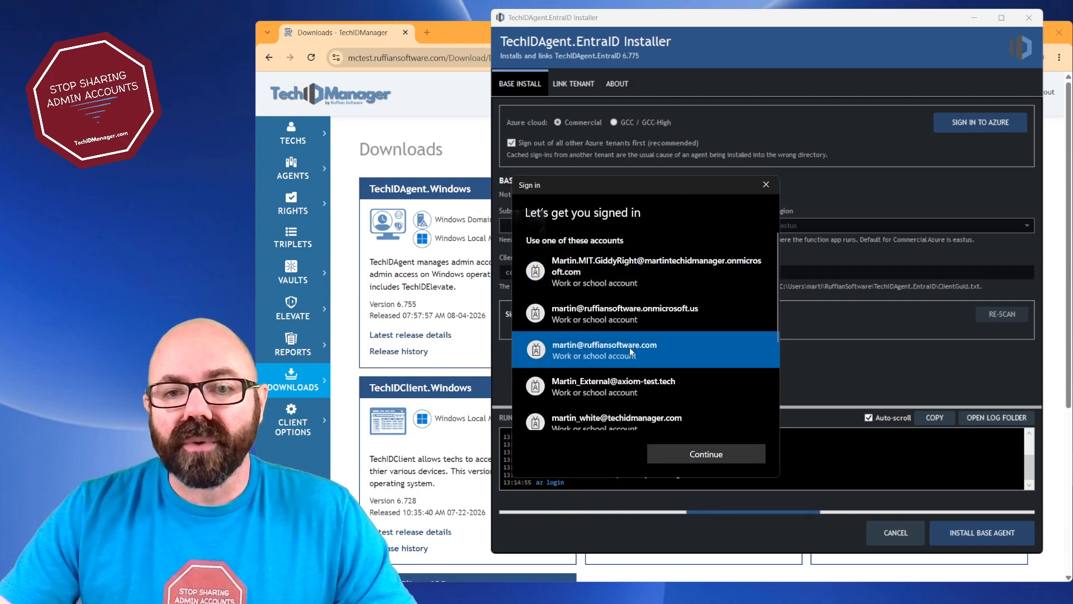
click(707, 452)
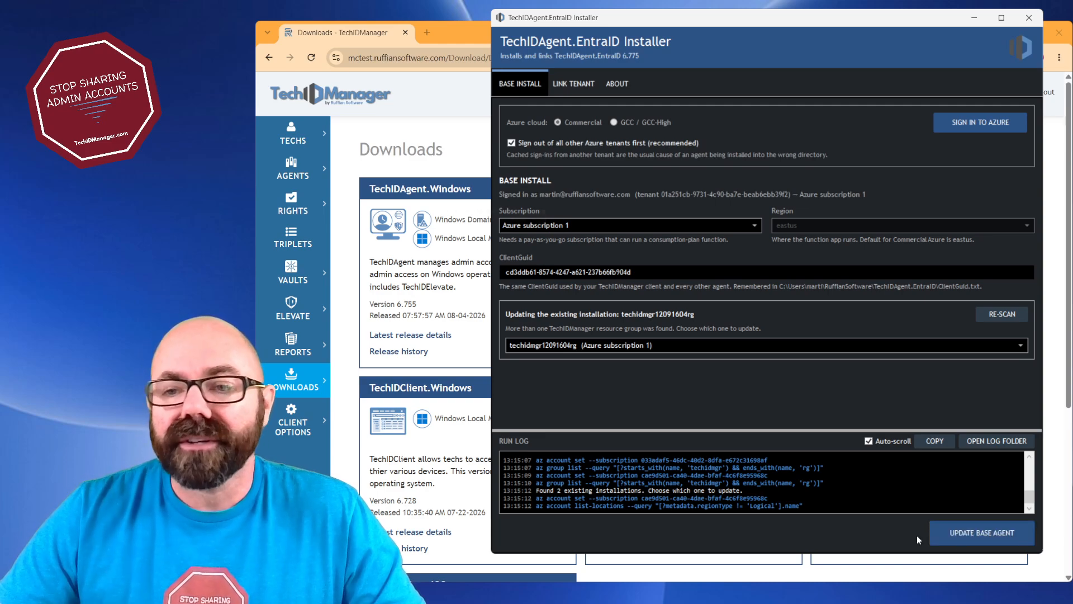
click(1023, 345)
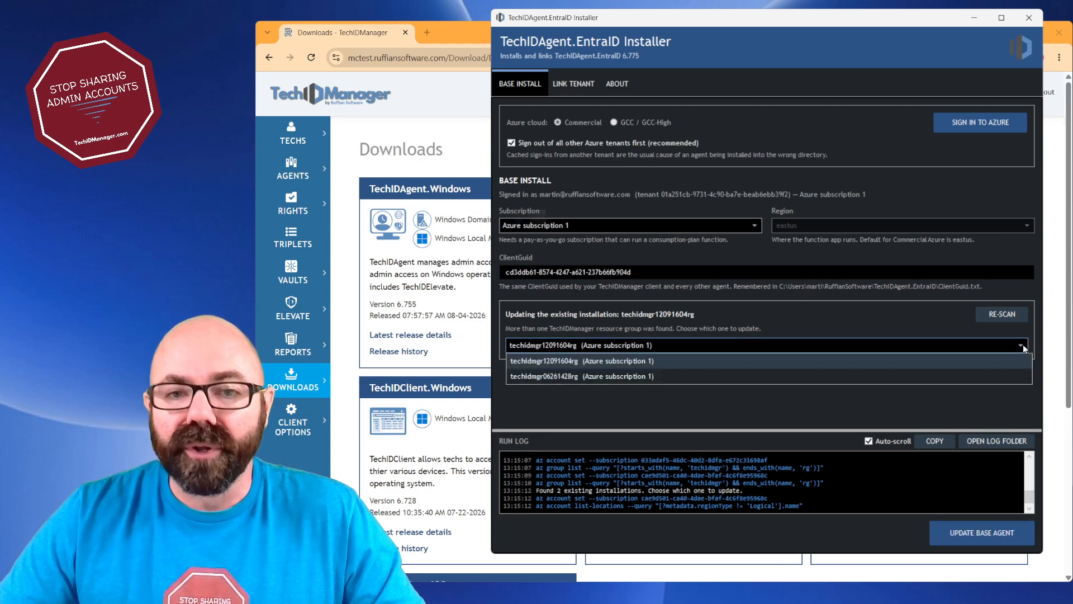
click(581, 379)
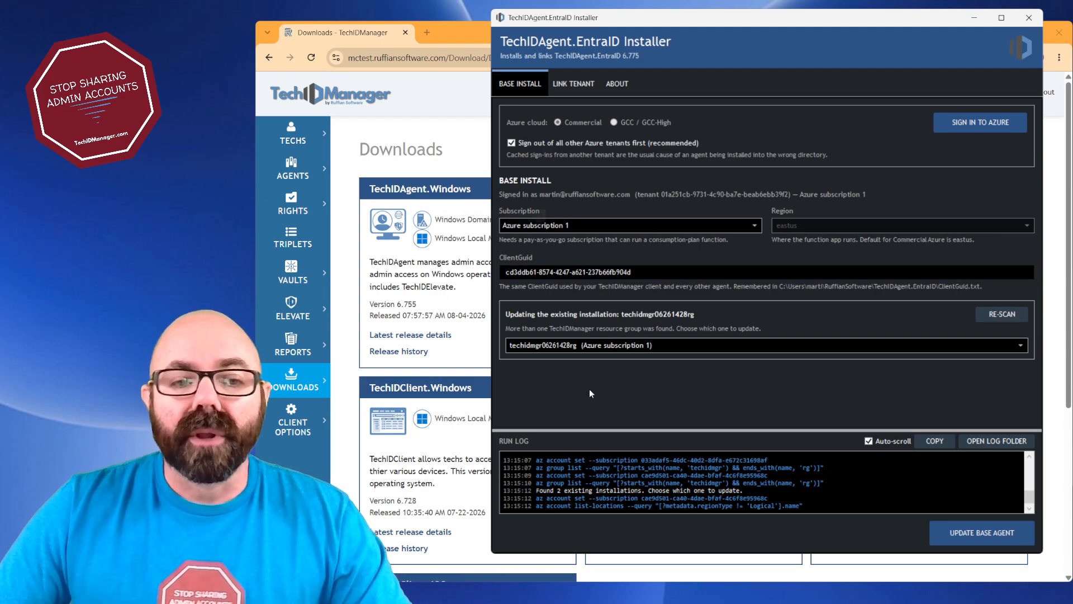
Switch to the TechIDManager portal, check the commercial EntraID base agent's call URL in the client options, and return to the installer
click(319, 430)
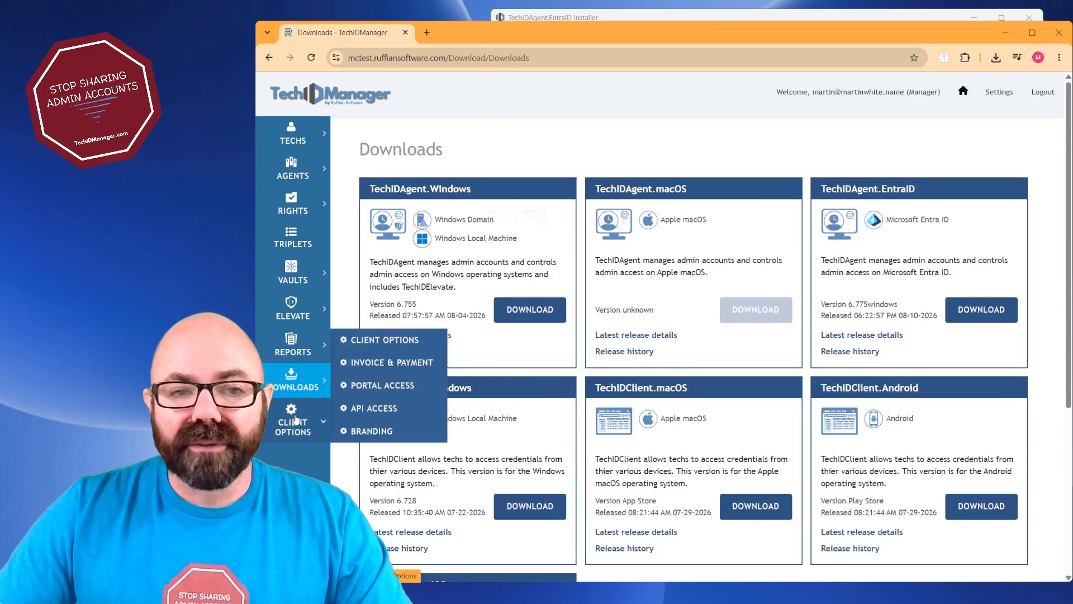
click(403, 340)
scroll(441, 338, down, 8)
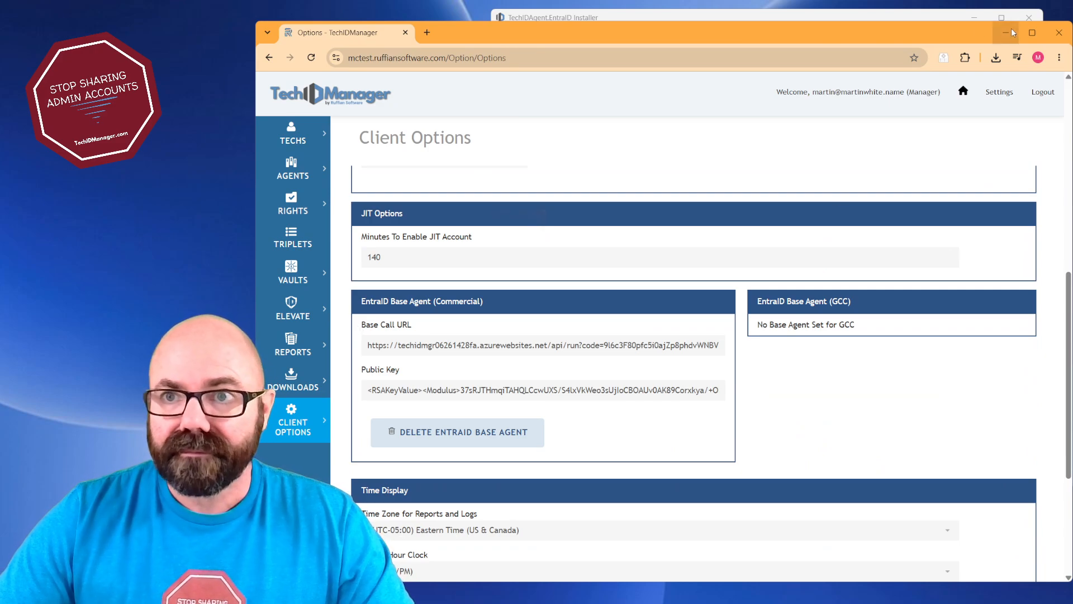
click(943, 19)
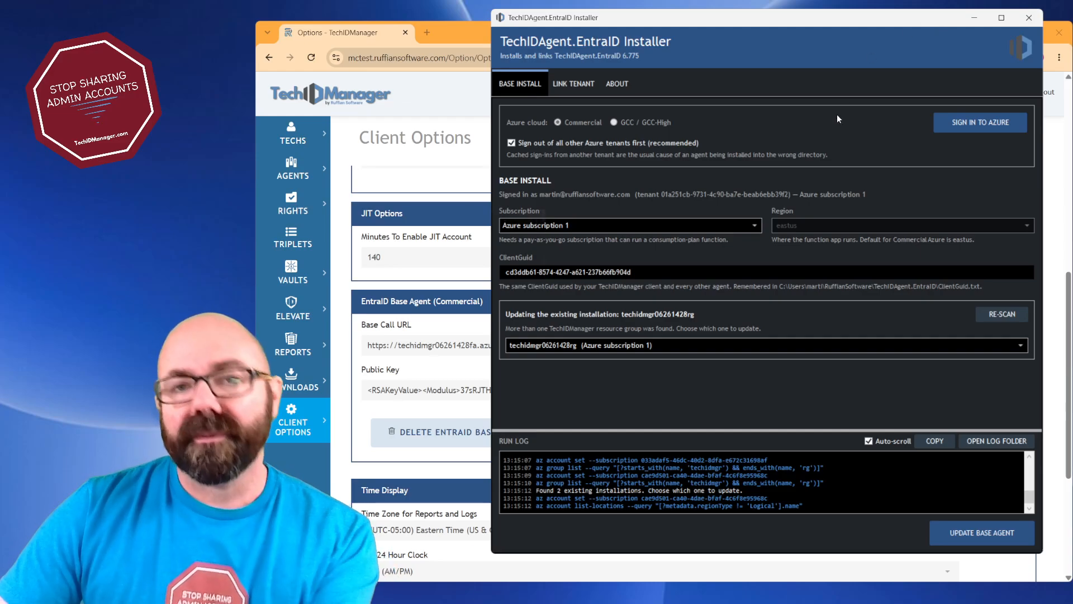
Show the advanced options for linking a tenant and review the agent settings, including multiple agents, user name format and hybrid domain
click(574, 84)
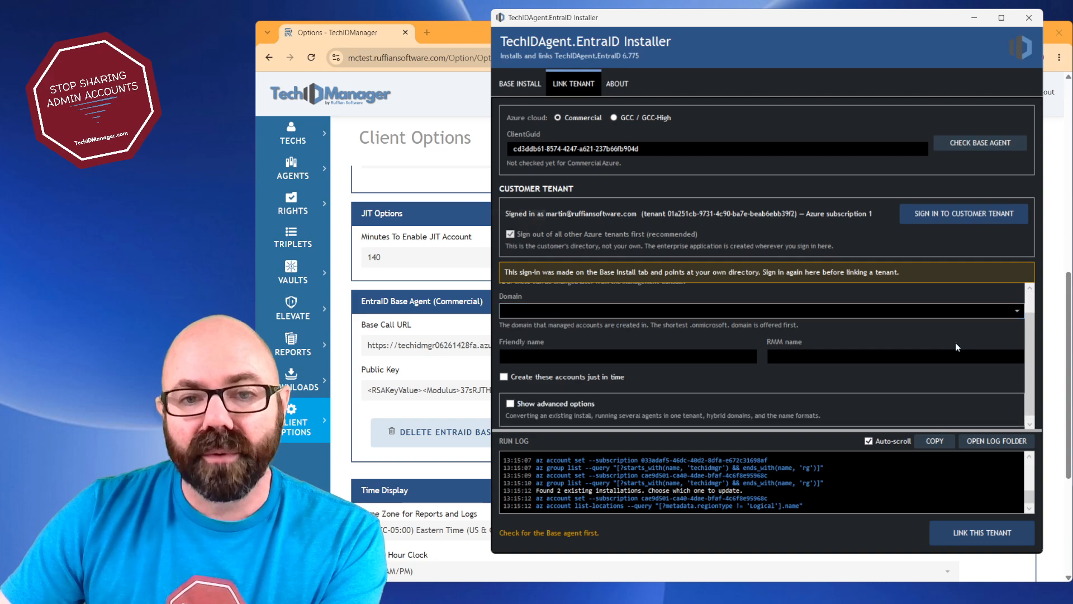
scroll(615, 380, down, 1)
scroll(587, 372, down, 1)
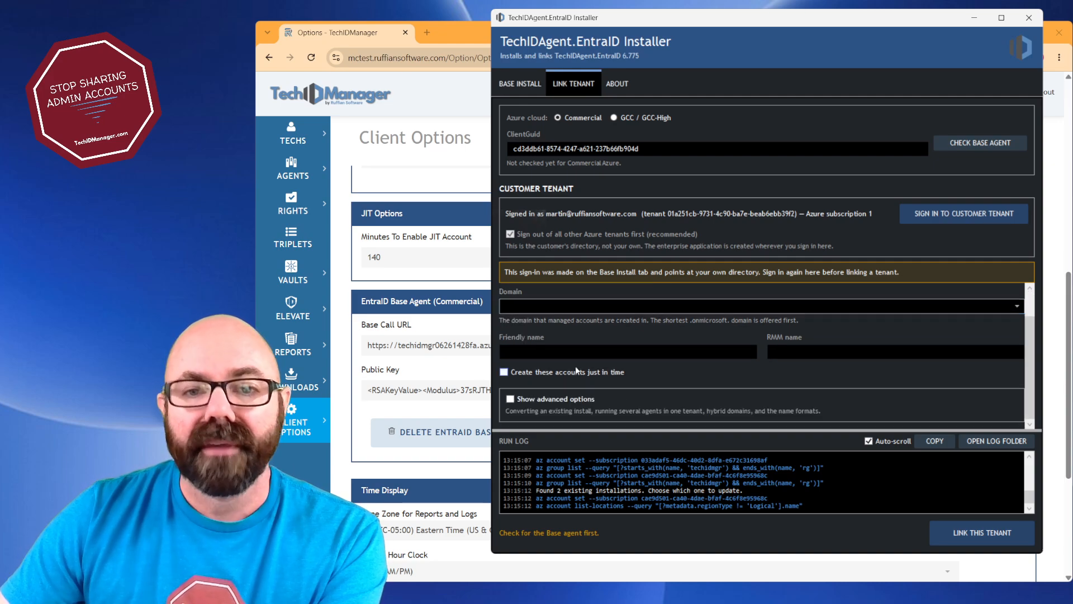
click(591, 399)
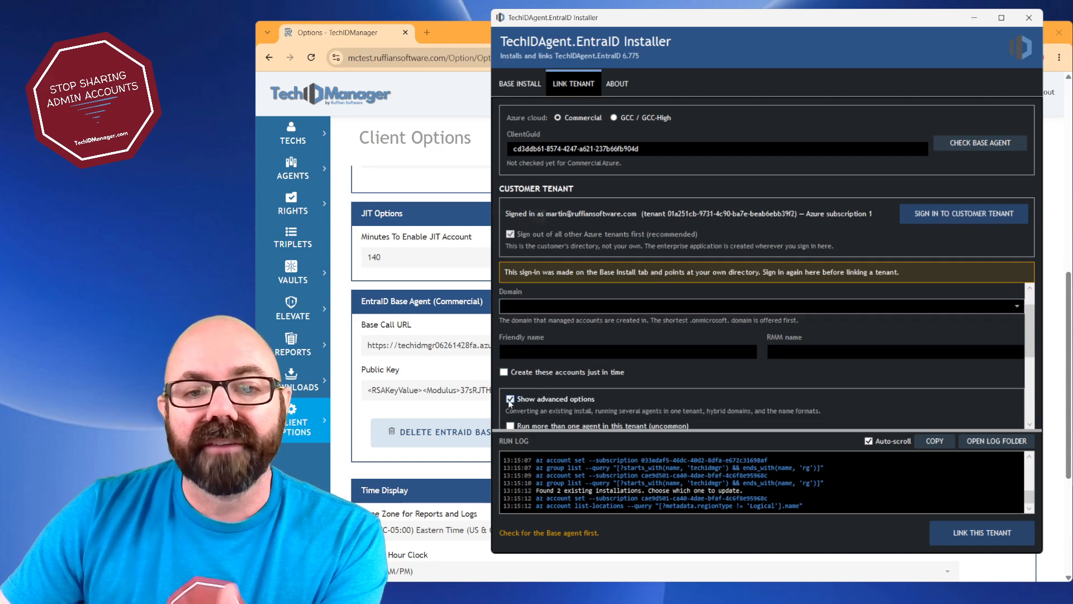
scroll(594, 401, down, 2)
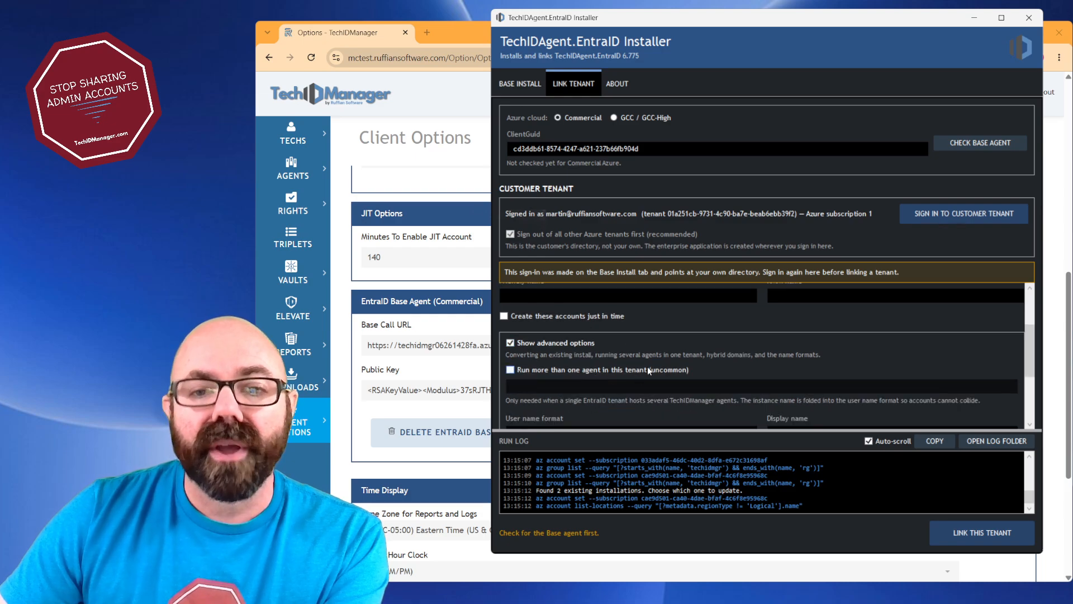
scroll(706, 369, down, 2)
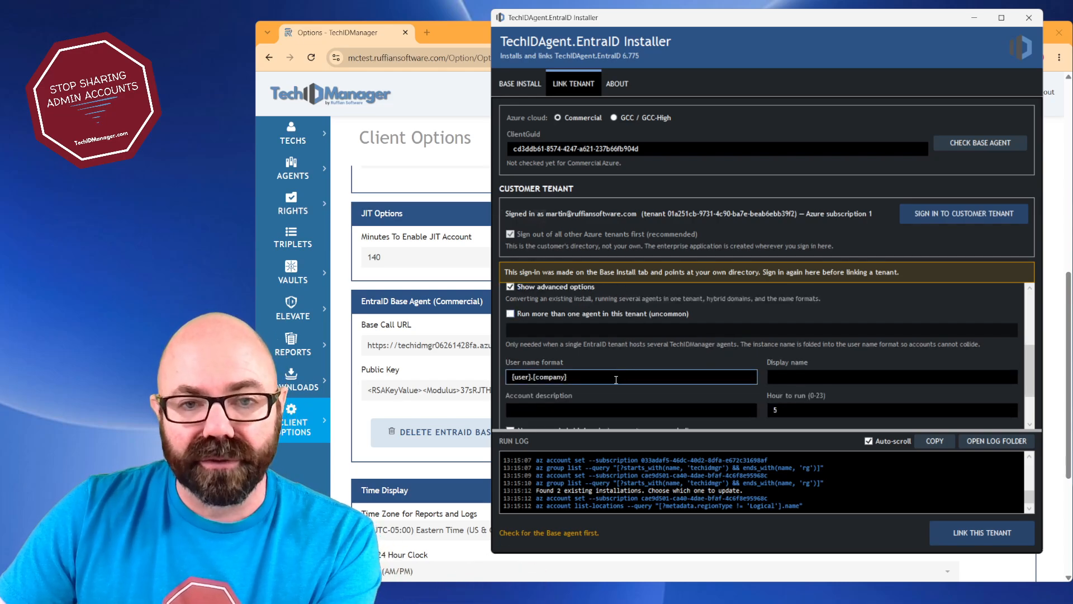
scroll(617, 380, down, 1)
scroll(687, 383, down, 1)
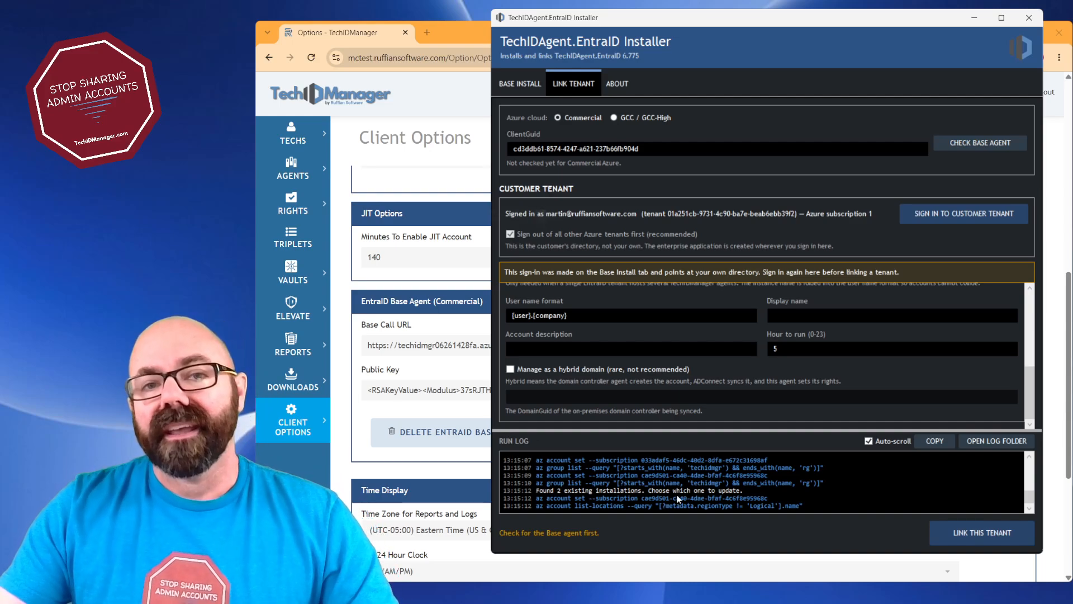
click(520, 84)
click(566, 84)
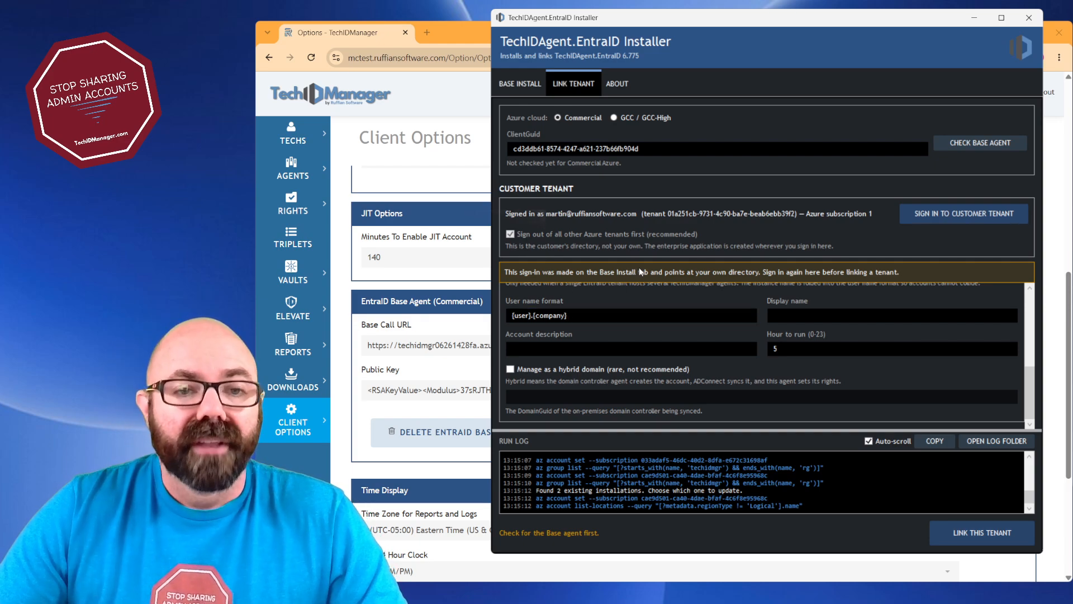
Switch to the TechIDManager portal and filter the agents list by account type to the Entra ID agents
click(301, 175)
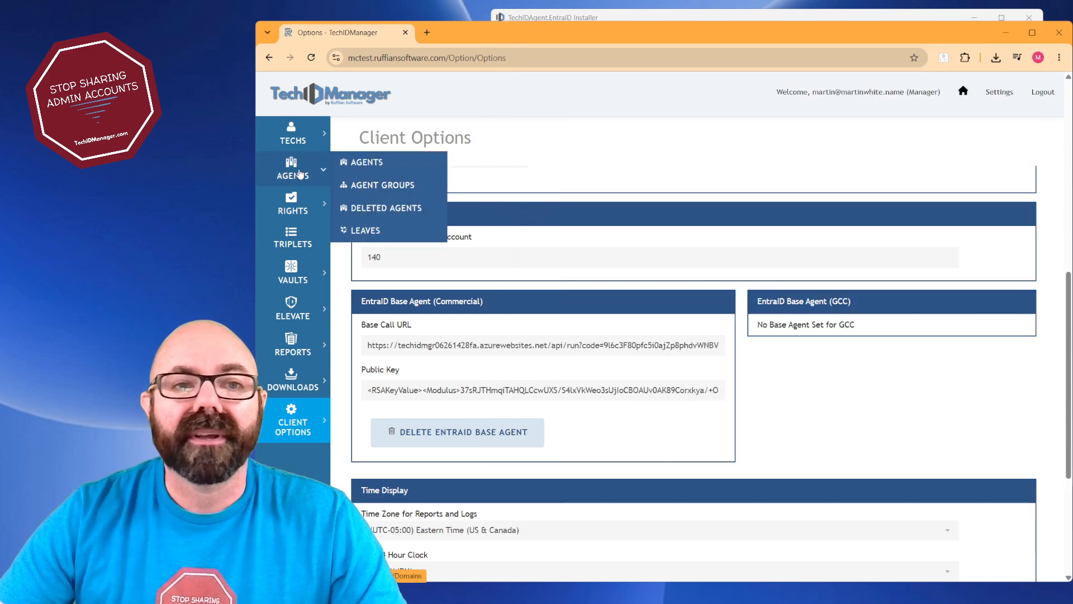
click(360, 161)
scroll(918, 262, right, 5)
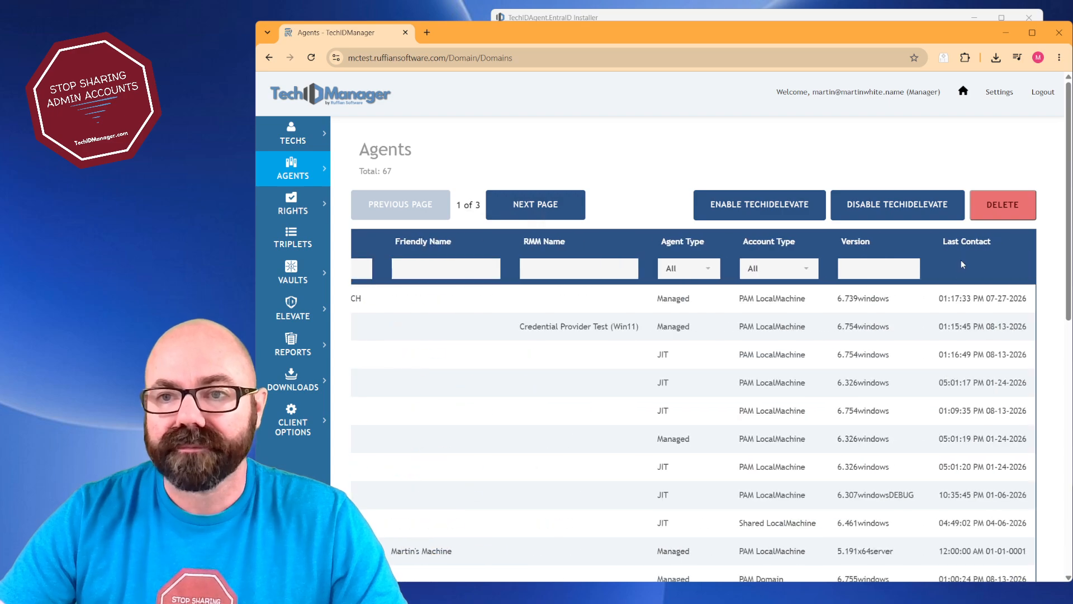
click(809, 271)
click(796, 330)
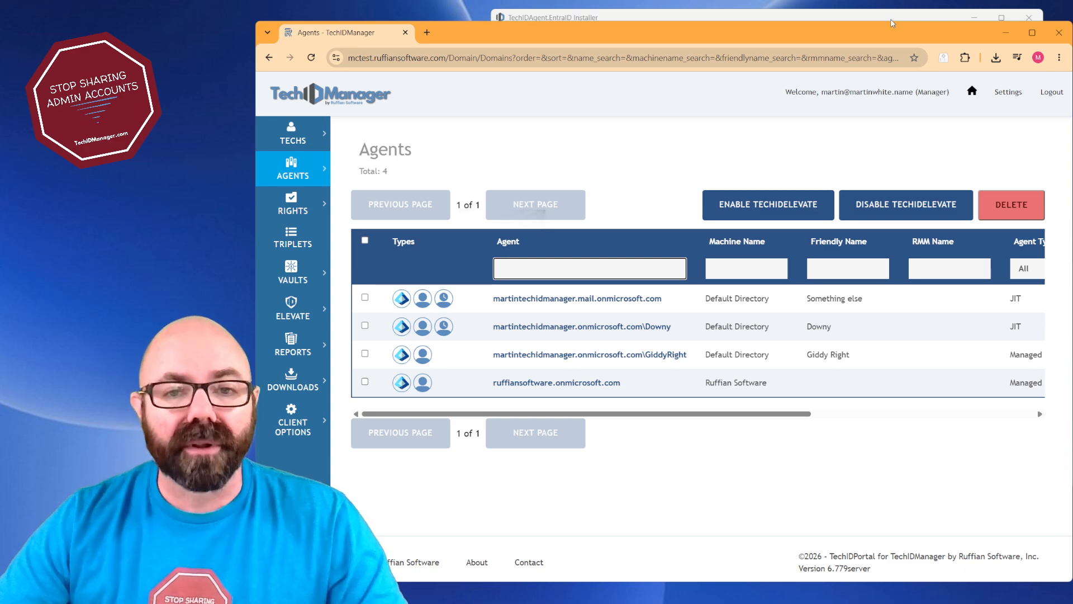
Review the details and options of the agent with friendly name "Something else", and return to the installer's base install page
click(597, 301)
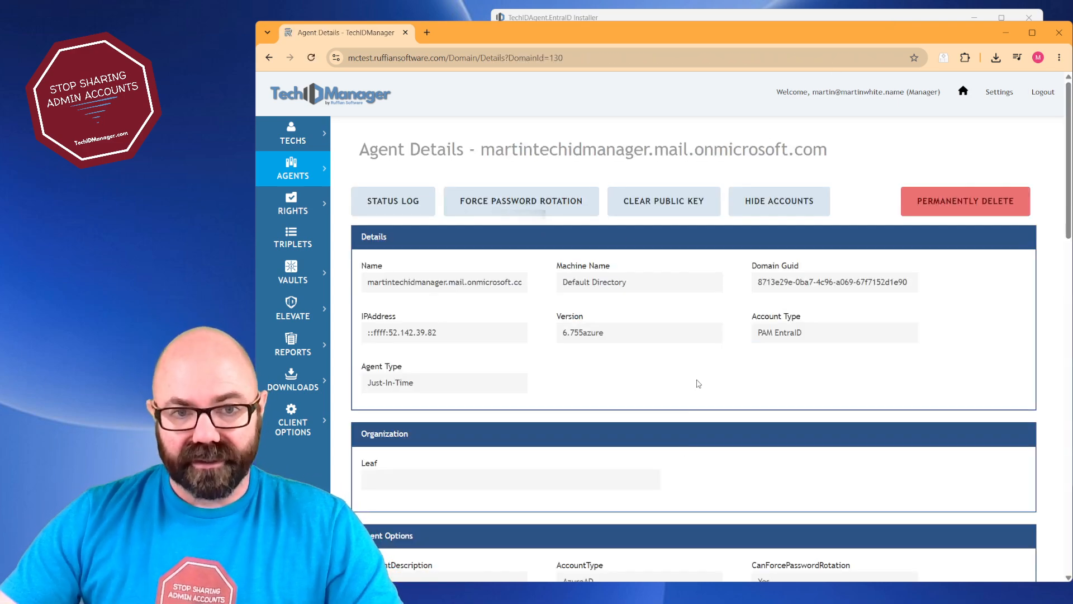
scroll(698, 384, down, 5)
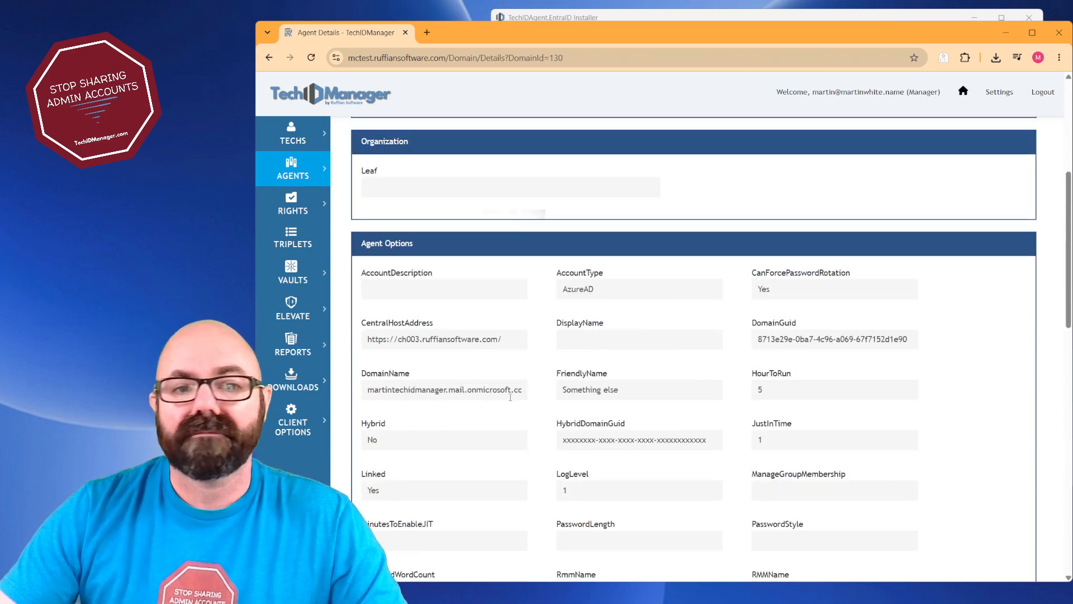
scroll(517, 440, up, 5)
click(692, 17)
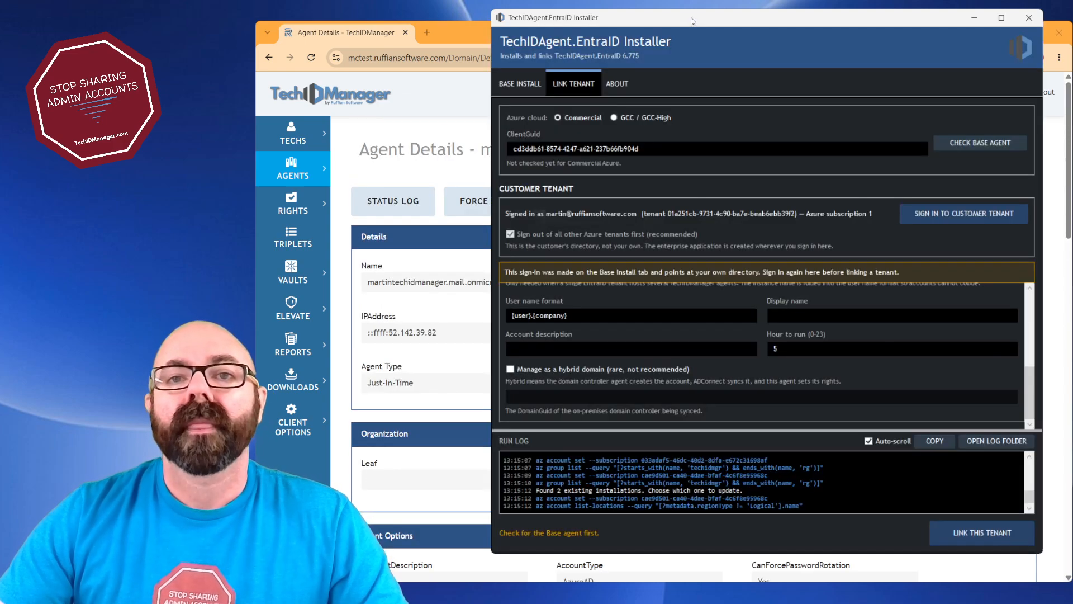
click(528, 82)
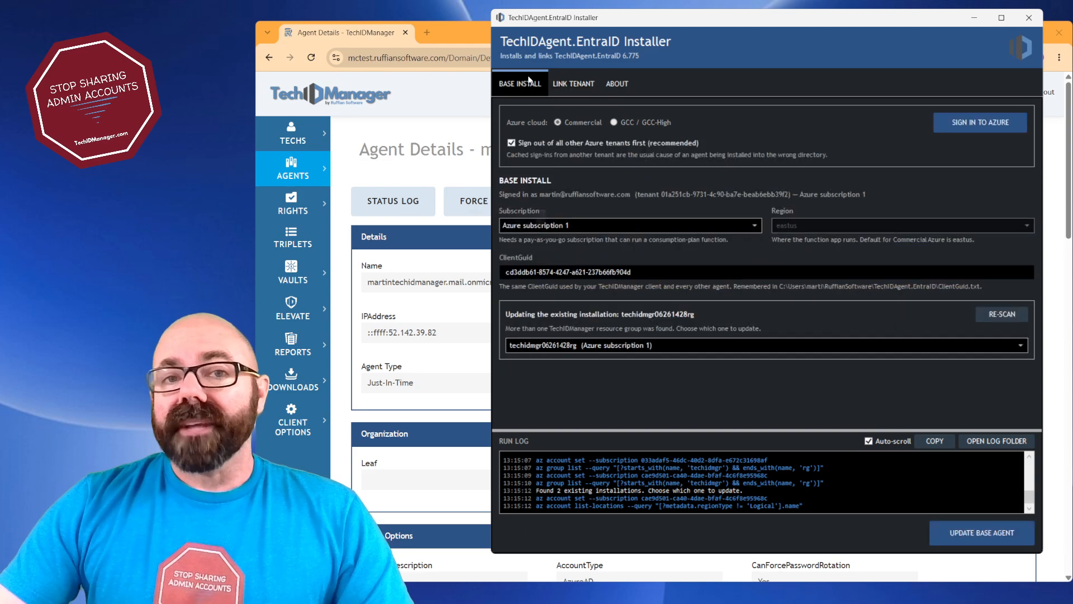